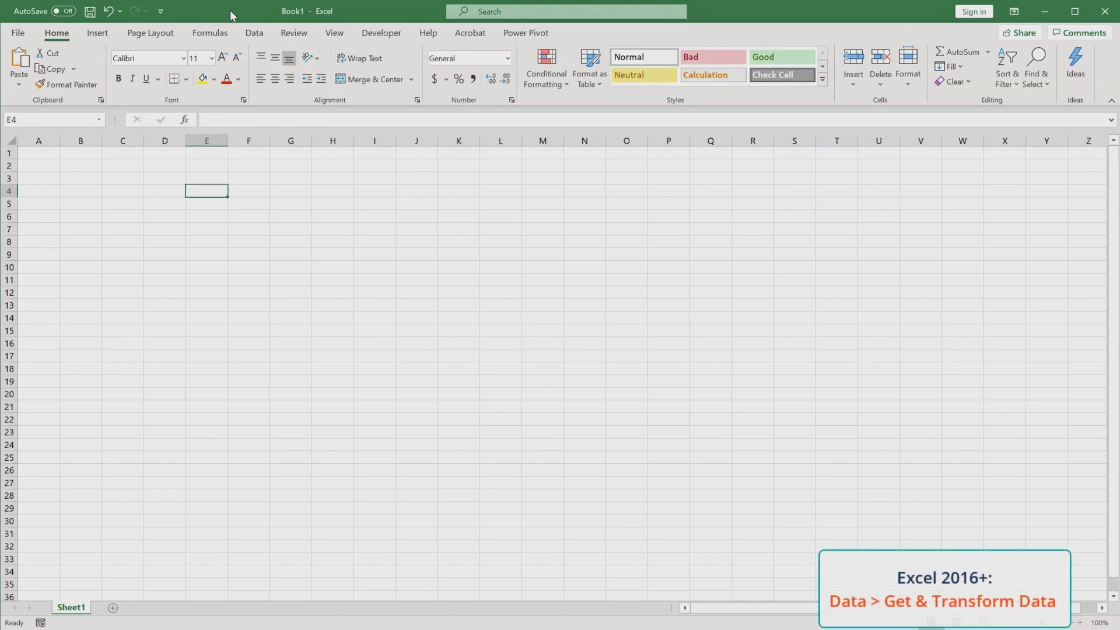
Step: Switch the blank Book1 workbook to the Data tab's Get & Transform Data group
{"action": "left_click", "coordinate": [263, 34]}
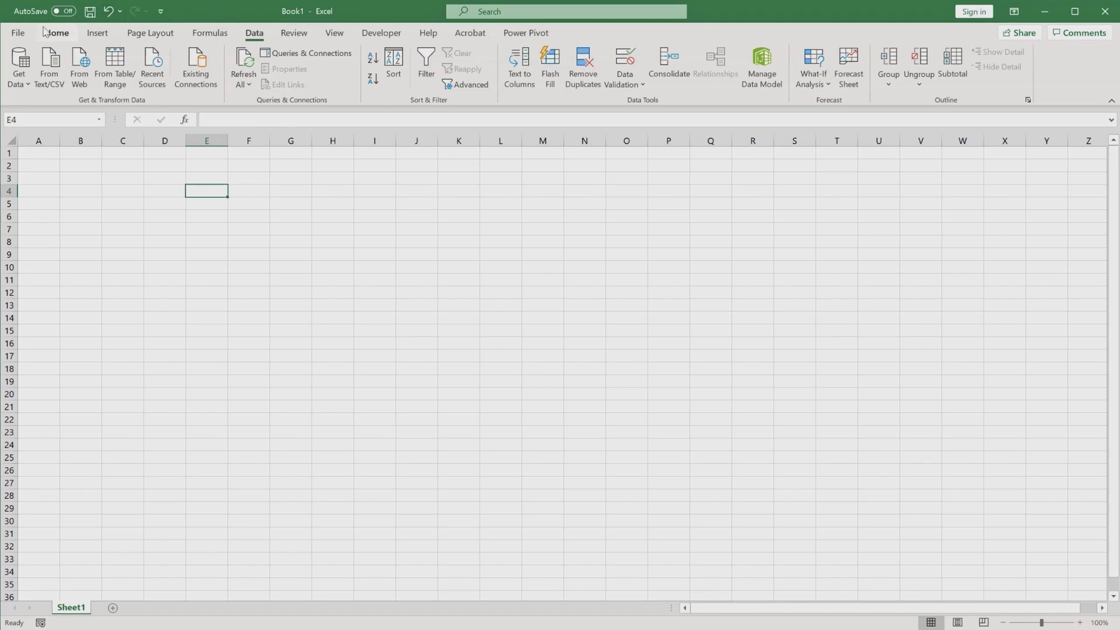
Step: Check Excel's version under File > Account > About Excel (Version 2005, Build 12827.20336)
{"action": "left_click", "coordinate": [18, 32]}
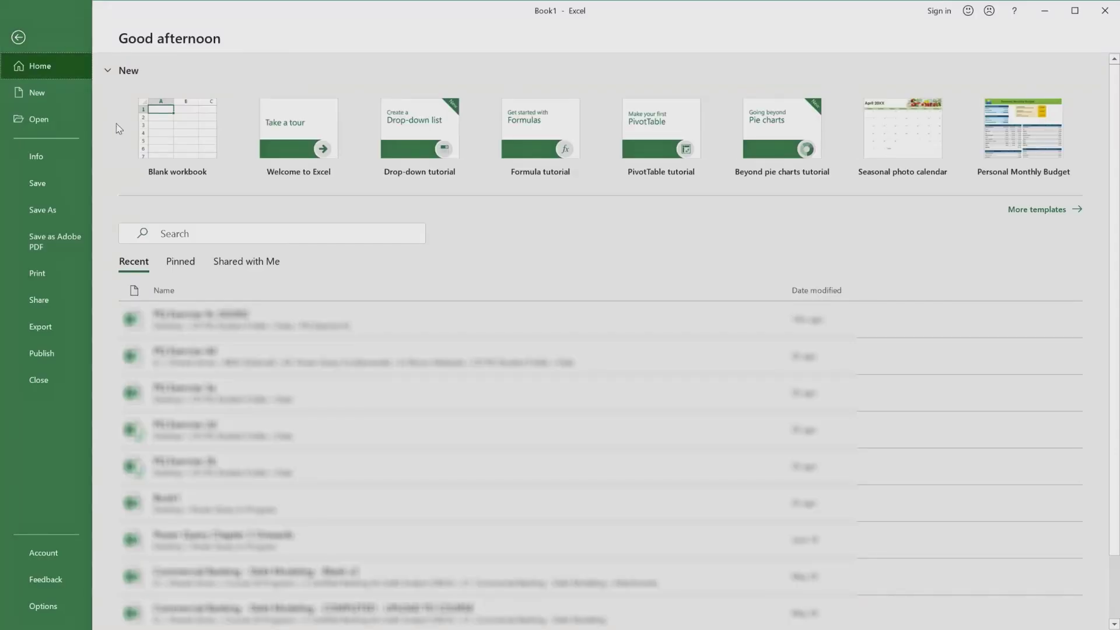
{"action": "left_click", "coordinate": [65, 553]}
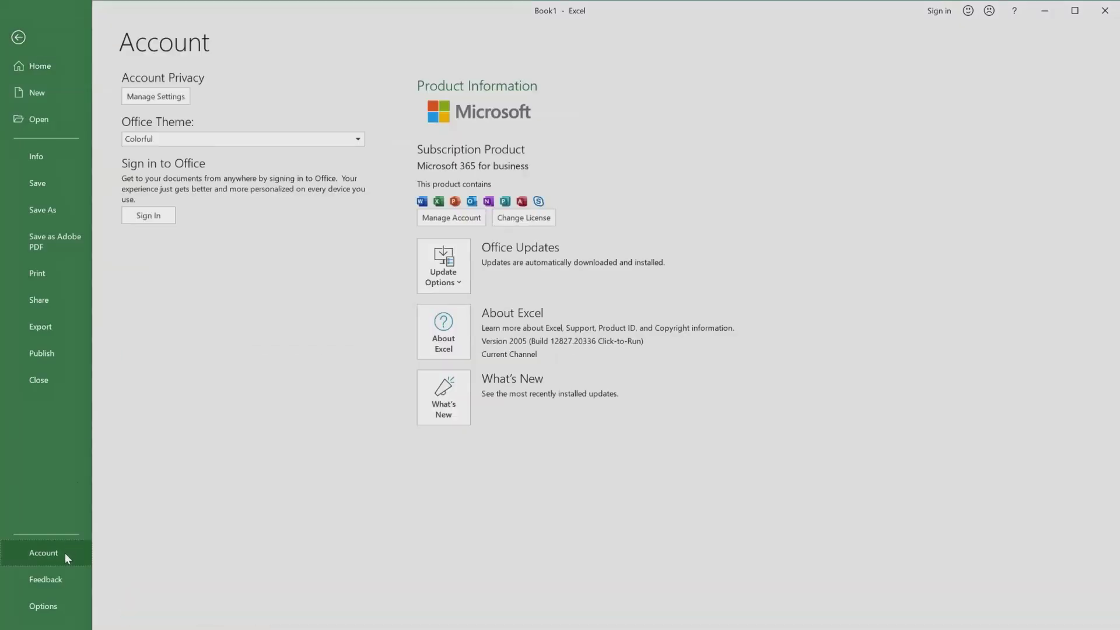
{"action": "left_click", "coordinate": [450, 337]}
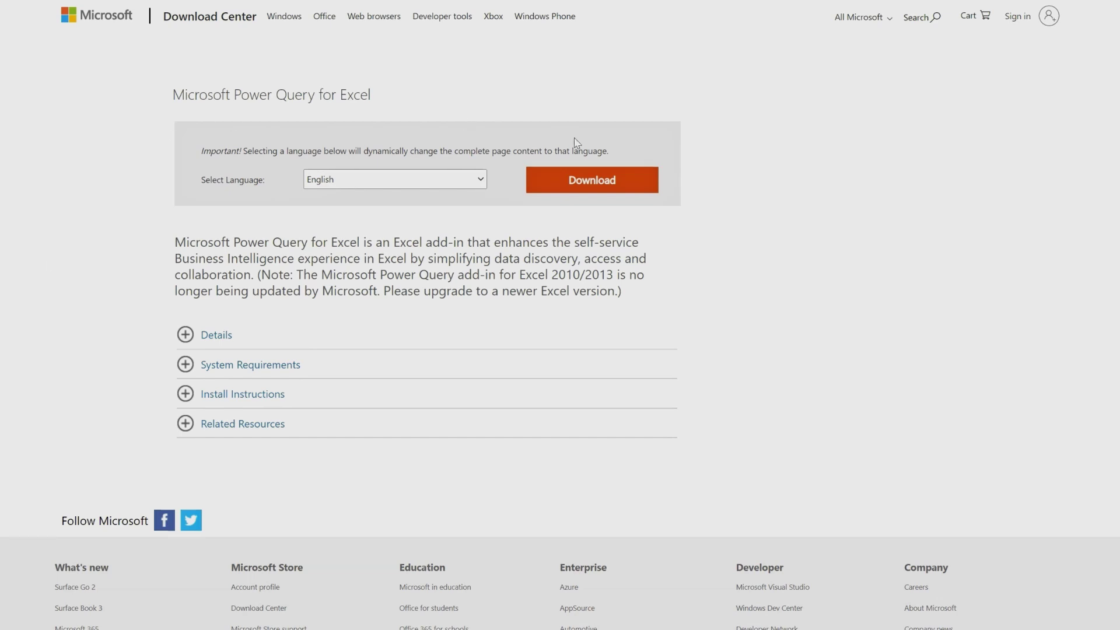
Step: Download Power Query, selecting the 64-bit PowerQuery .msi installer (17.7 MB)
{"action": "left_click", "coordinate": [597, 187]}
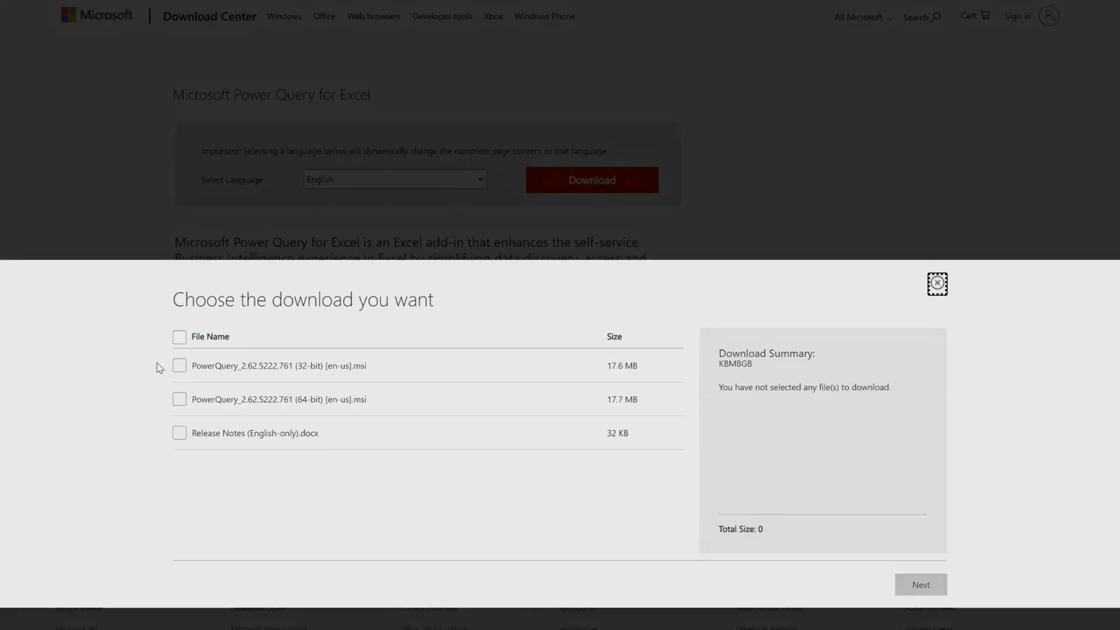
{"action": "left_click", "coordinate": [179, 399]}
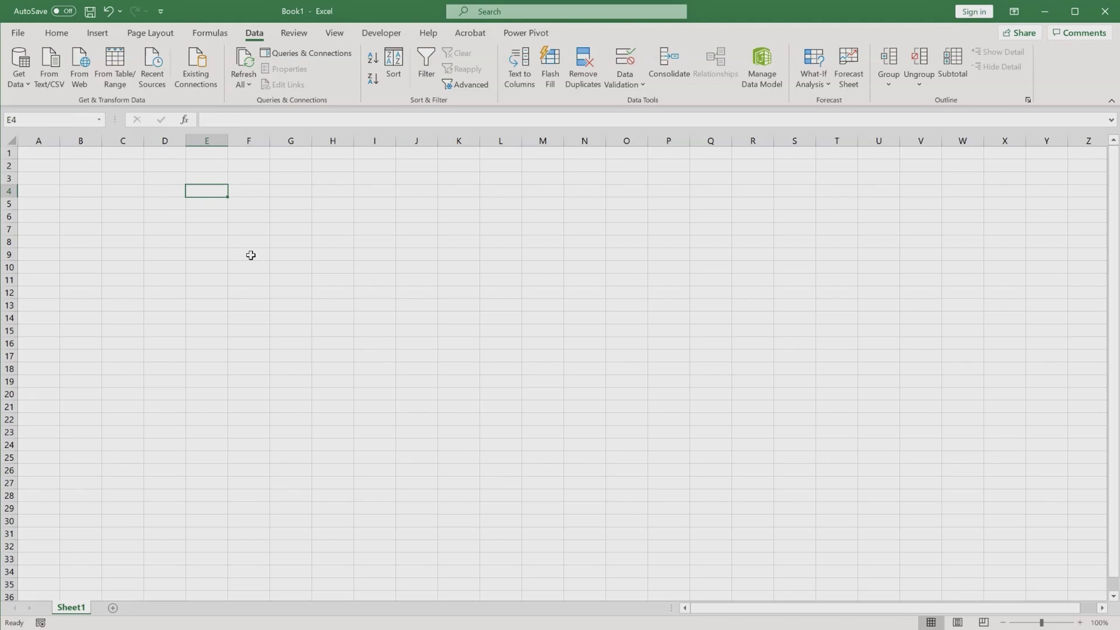
Step: In Excel Options > Add-ins, set the Manage dropdown to COM Add-ins
{"action": "left_click", "coordinate": [21, 34]}
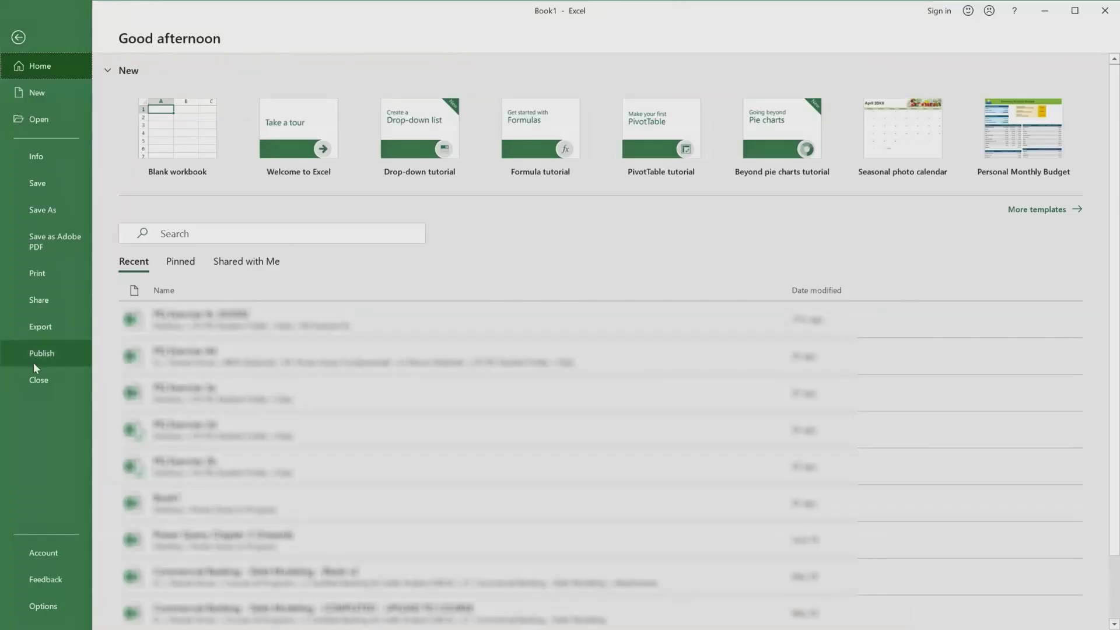
{"action": "left_click", "coordinate": [41, 614]}
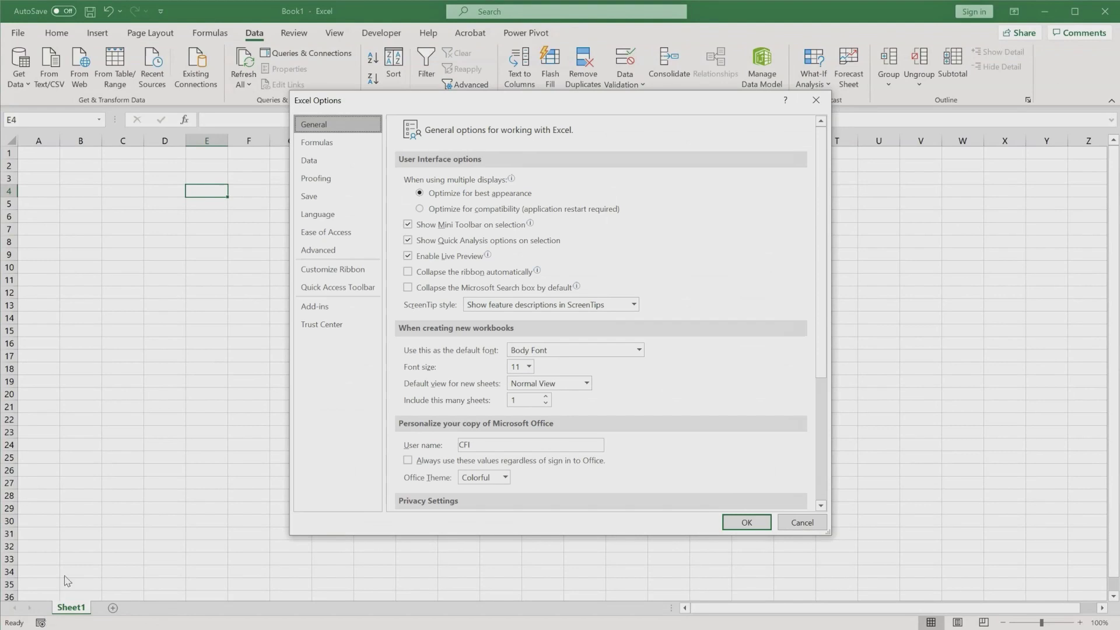
{"action": "left_click", "coordinate": [322, 308]}
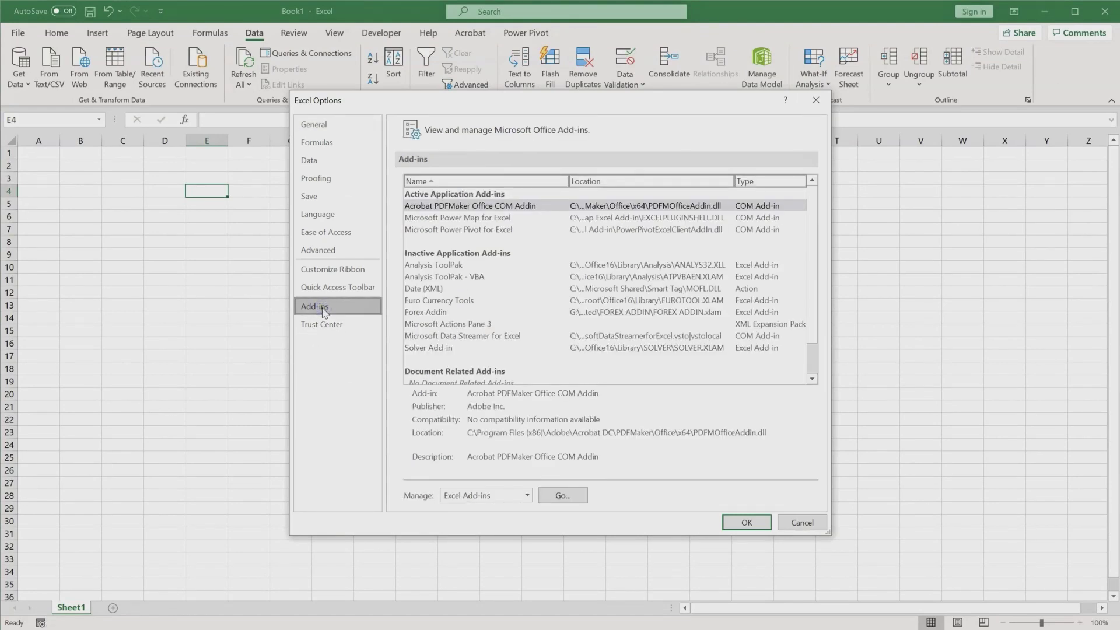
{"action": "left_click", "coordinate": [495, 497]}
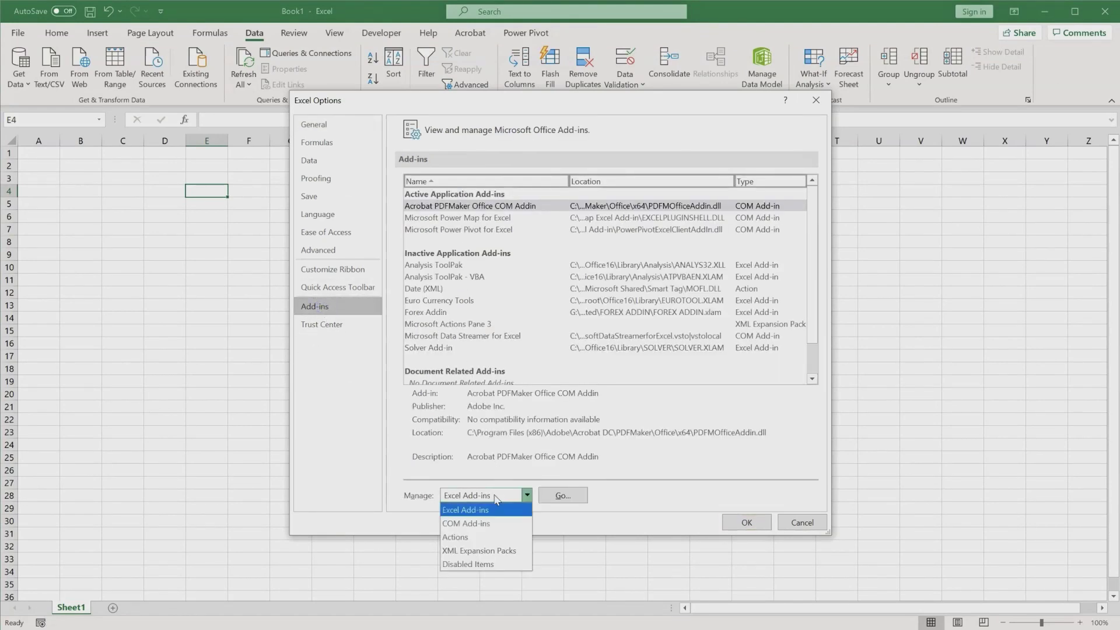
{"action": "left_click", "coordinate": [496, 526]}
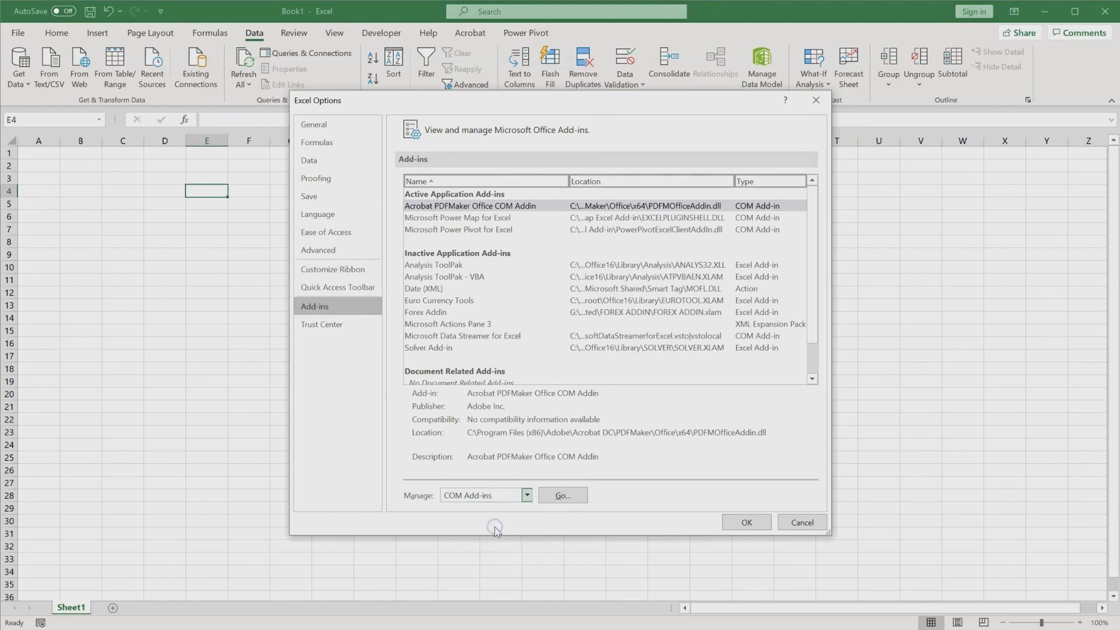
Step: Review the COM Add-ins list (Power Pivot, Power Map enabled) and cancel without changes
{"action": "left_click", "coordinate": [560, 496]}
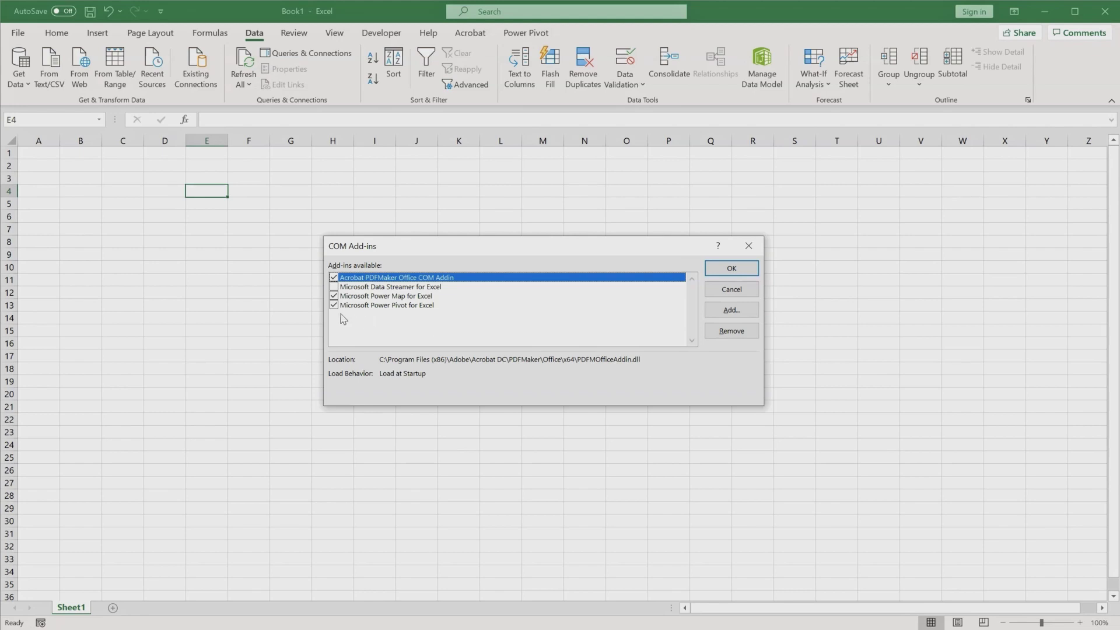
{"action": "left_click", "coordinate": [726, 291]}
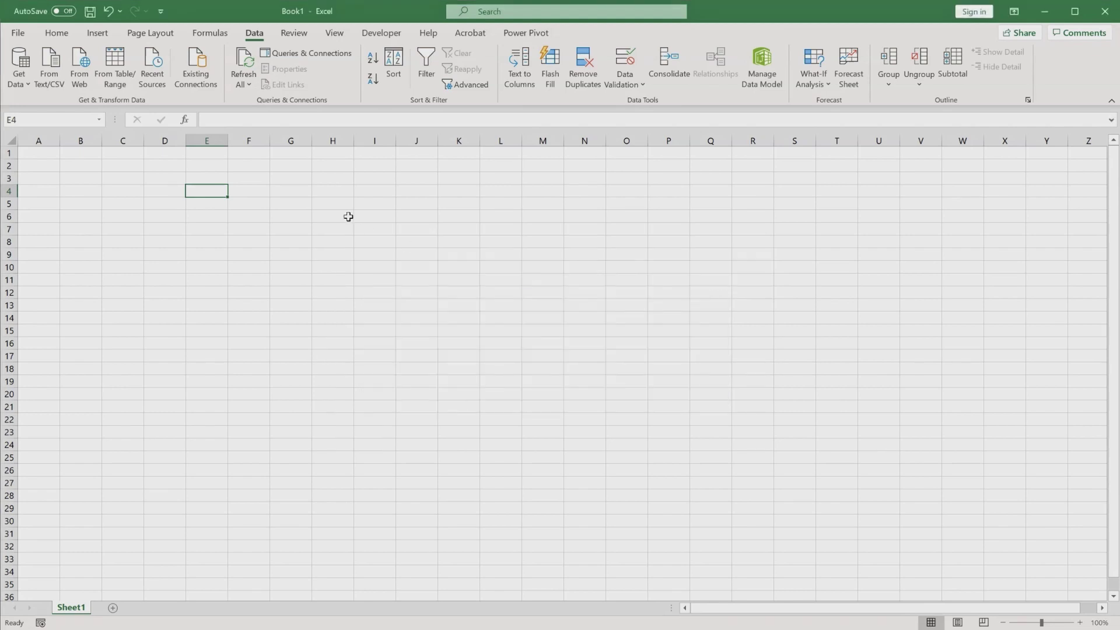